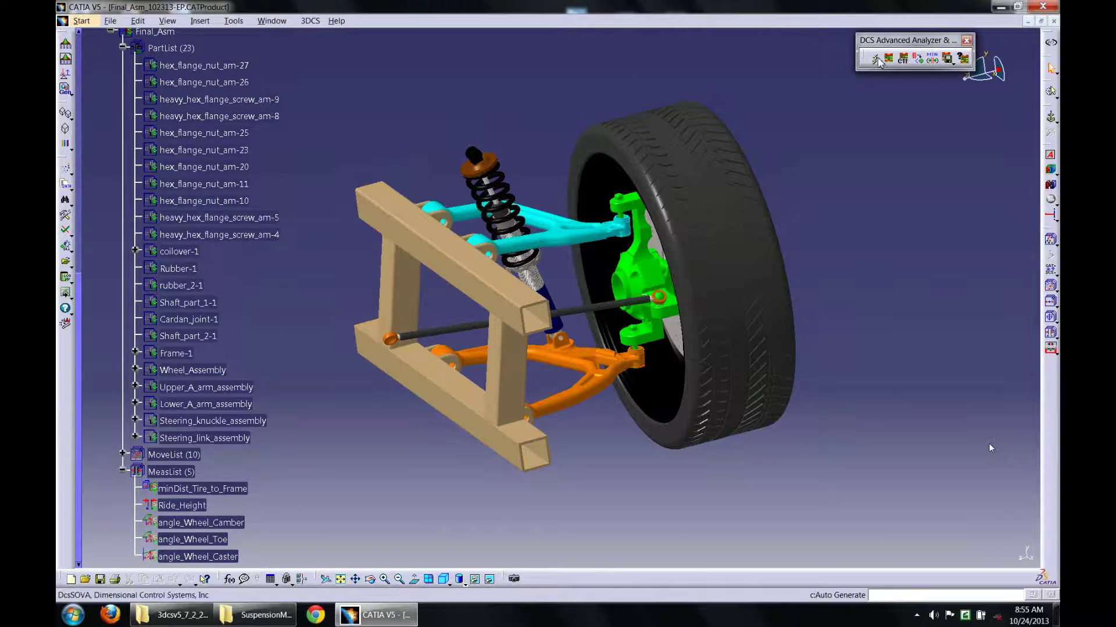
- Regenerate the auto SOVA analysis results, overwriting the previous ones, and close the contributor matrix
left_click(876, 59)
left_click(632, 323)
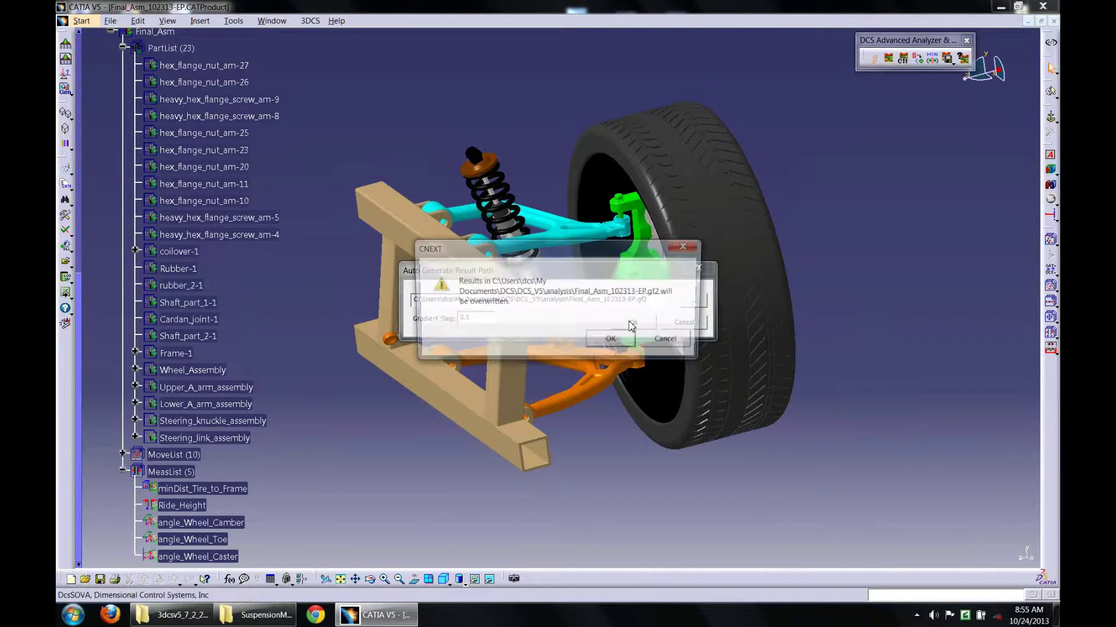
left_click(624, 344)
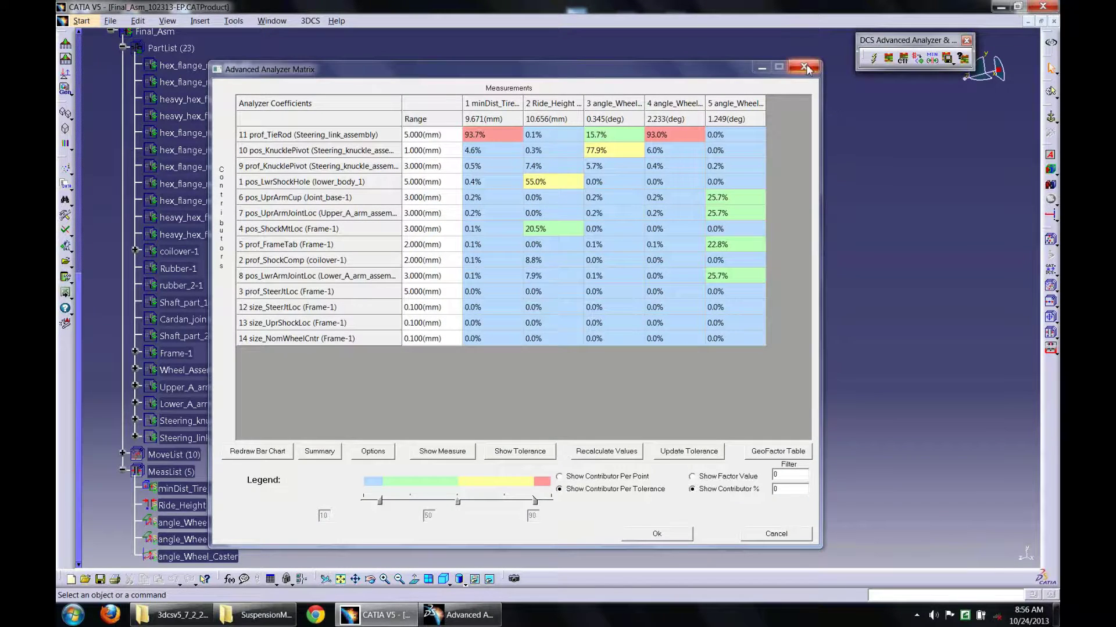
left_click(807, 69)
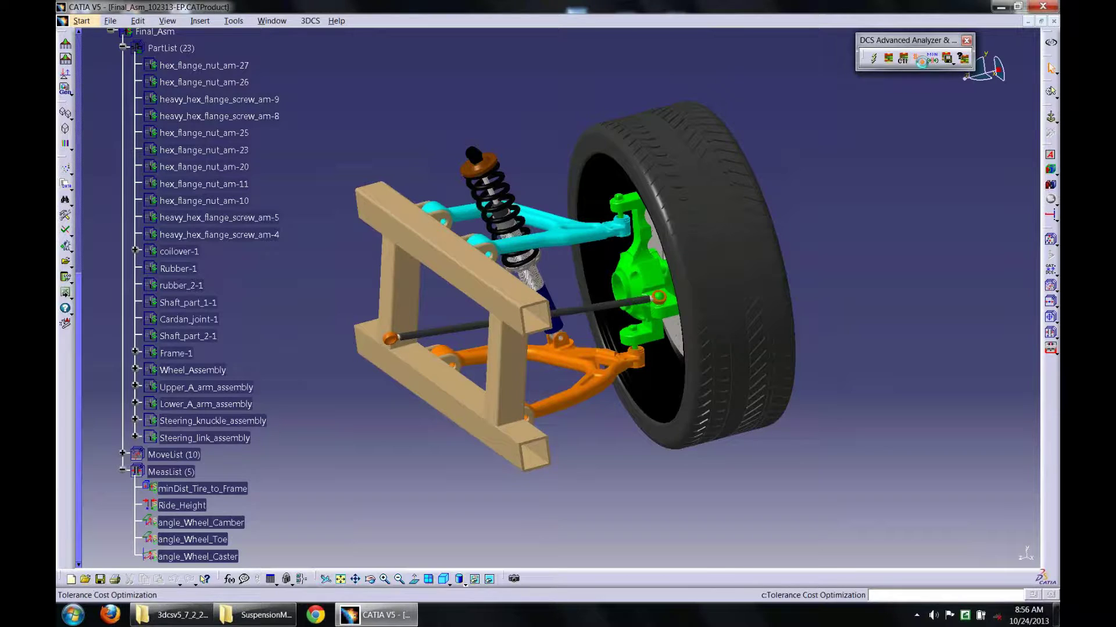
- Open the Tolerance Optimizer Cost dialog (total cost 3801.25), enlarge it, and bring up the analysis report
left_click(921, 60)
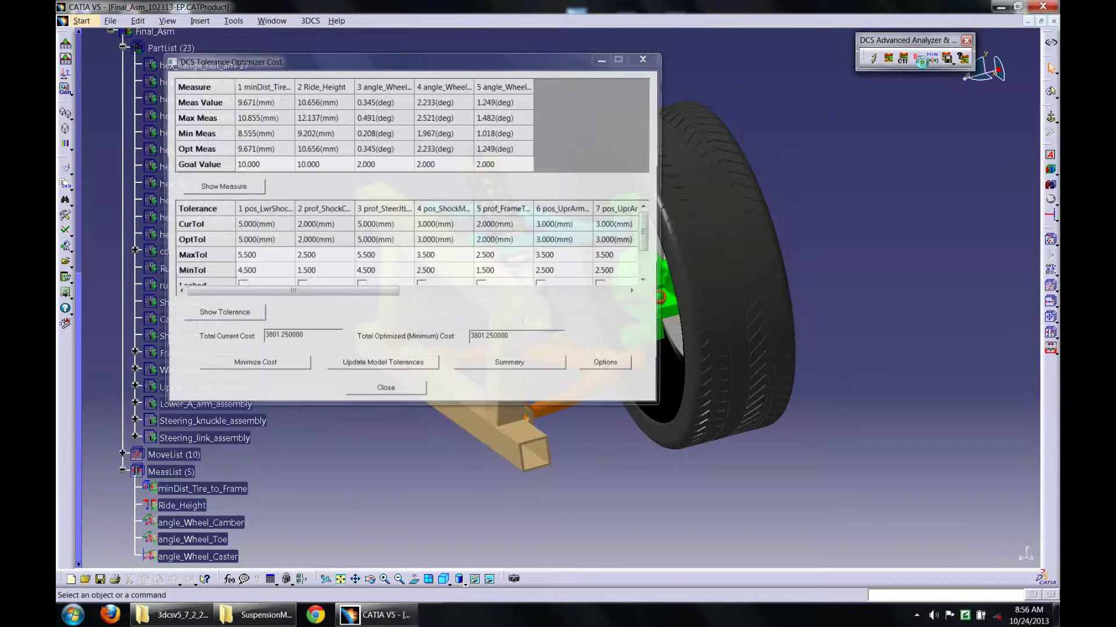
left_click_drag(656, 401, 800, 539)
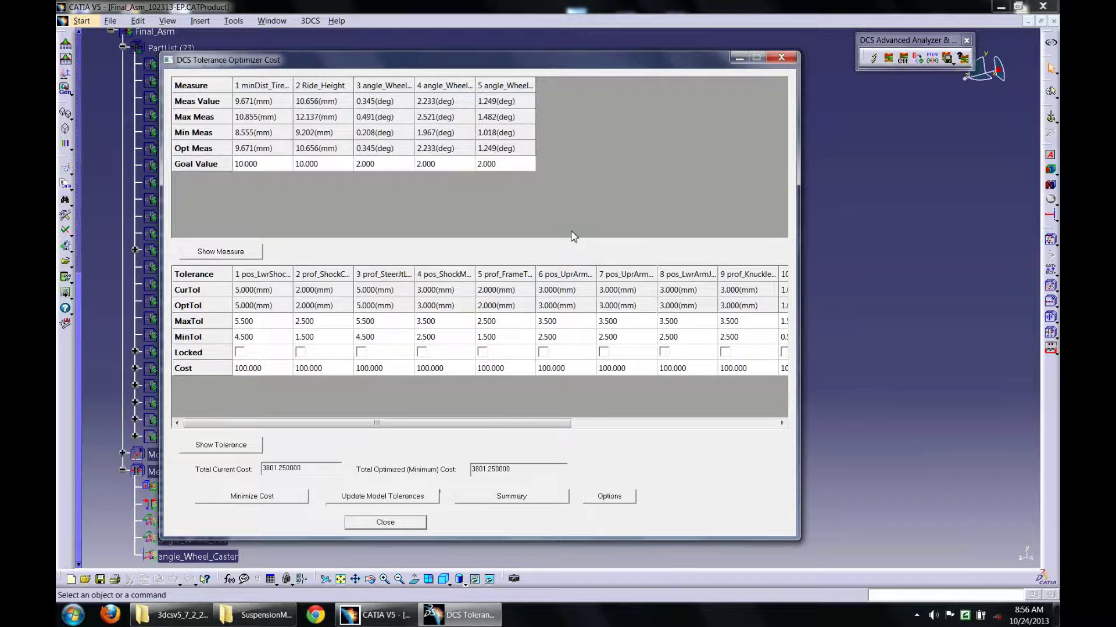
left_click_drag(598, 56, 618, 51)
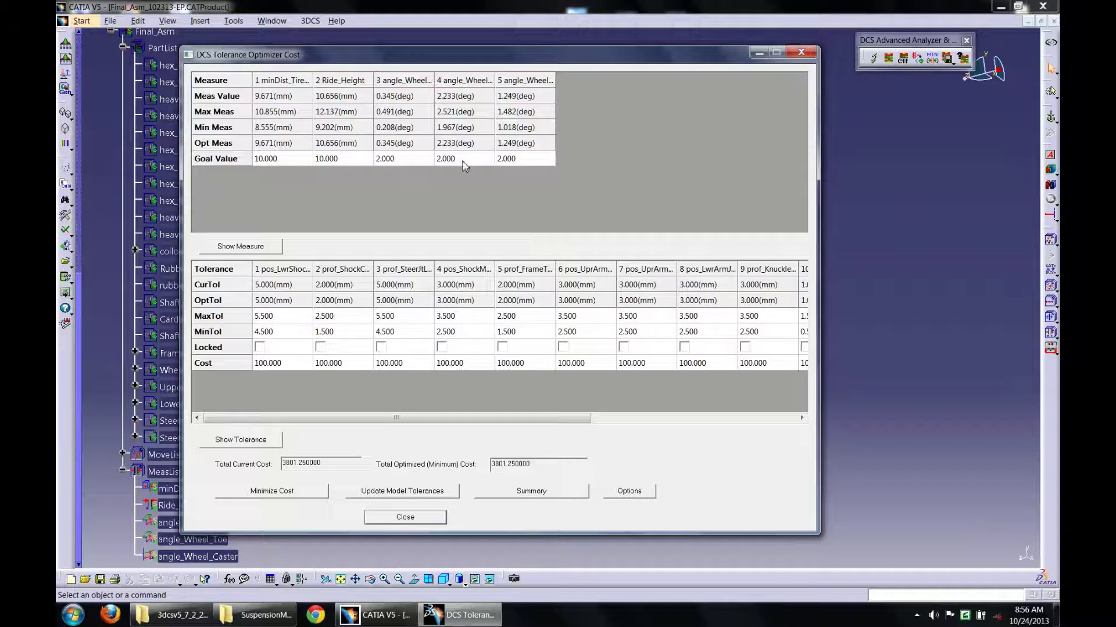
left_click(65, 59)
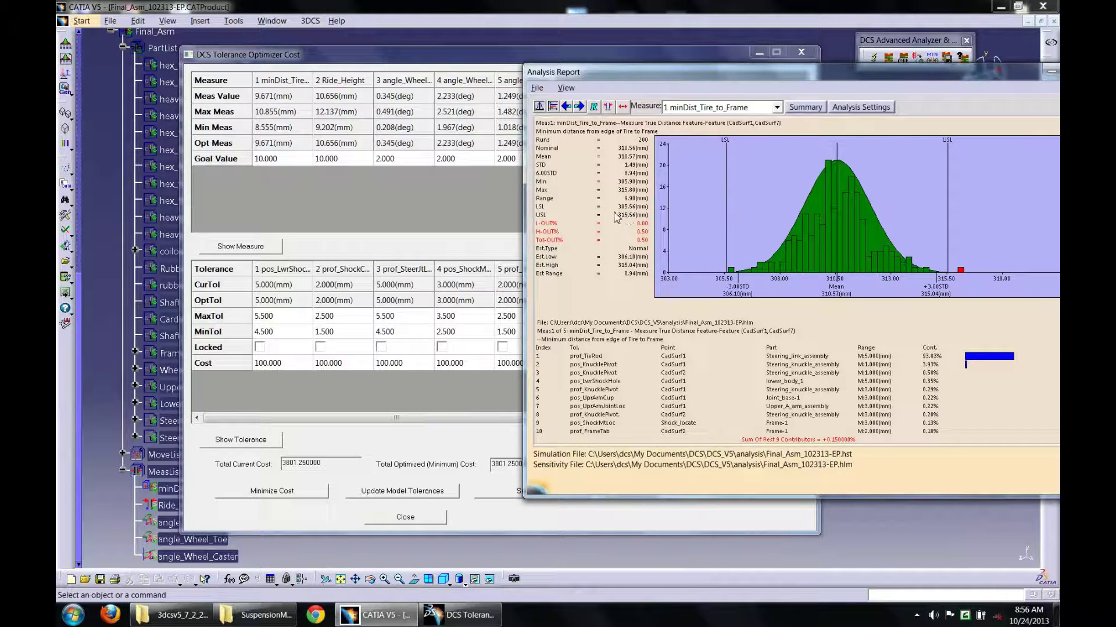
- Step from minDist_Tire_to_Frame to the Ride_Height results in the Analysis Report, then close it
left_click(580, 107)
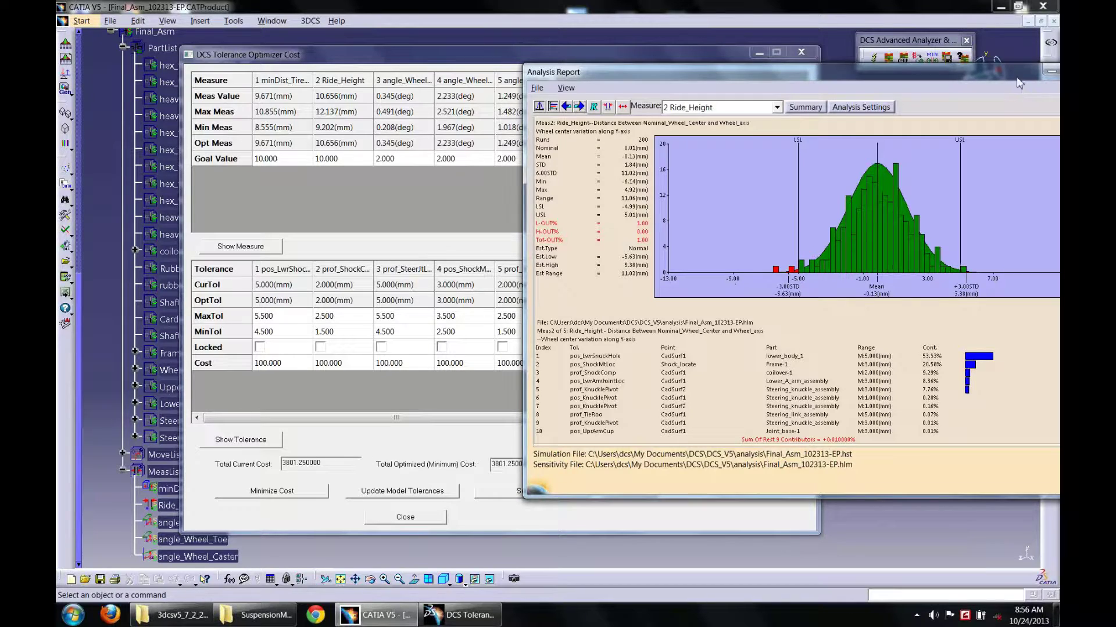
left_click_drag(1004, 74, 926, 113)
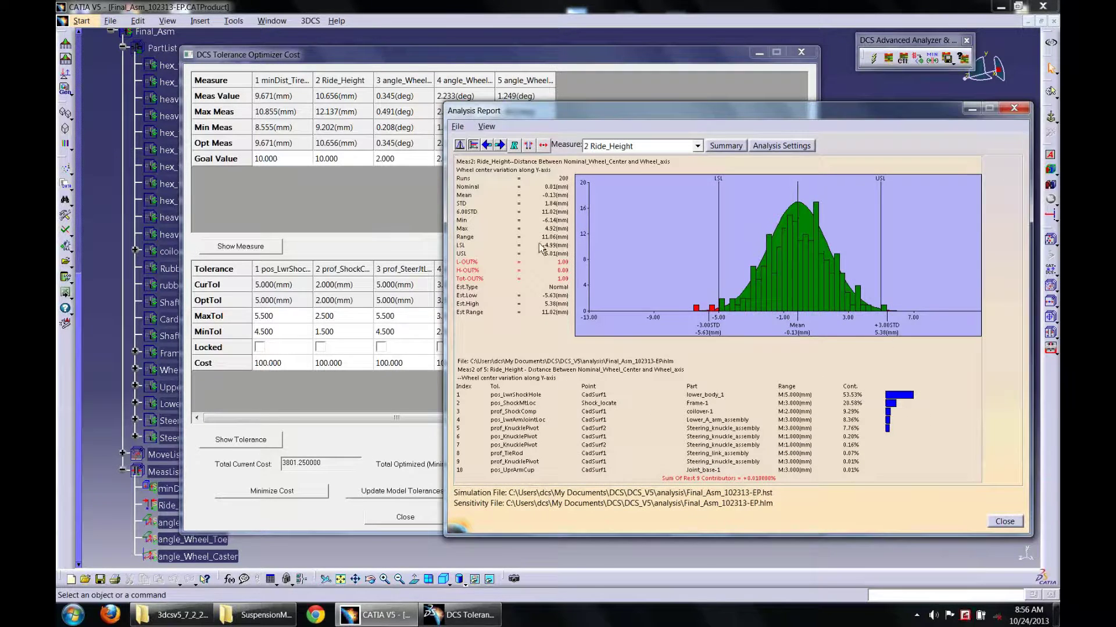
left_click(1014, 110)
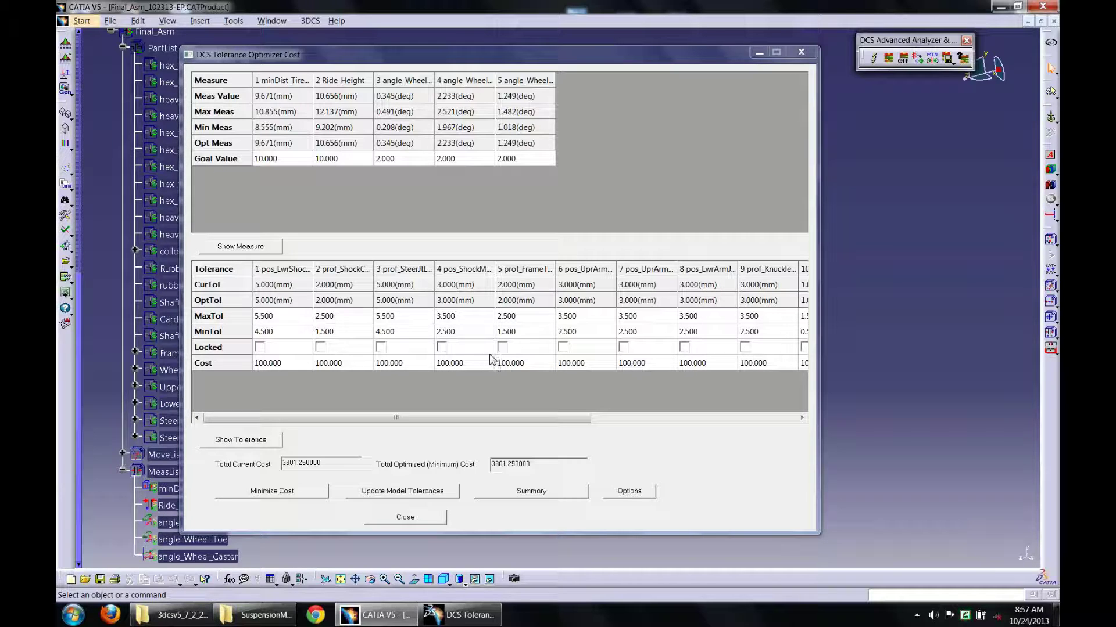
left_click(292, 494)
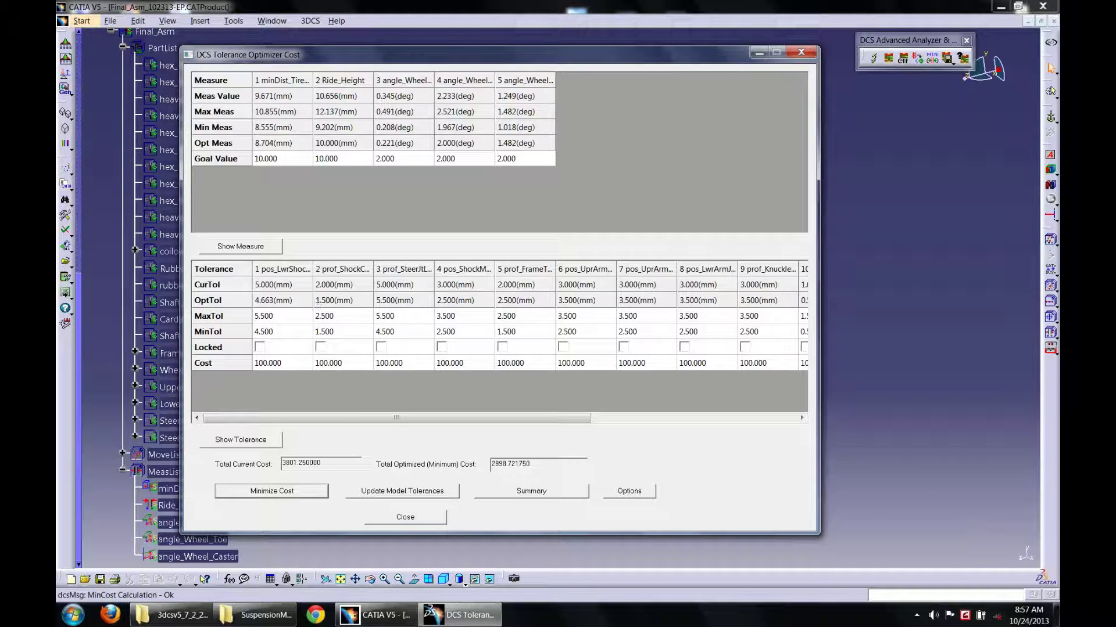
- Scroll the minimized-cost tolerance table to review the 4.558 mm optimal tie-rod tolerance
left_click_drag(358, 418, 562, 412)
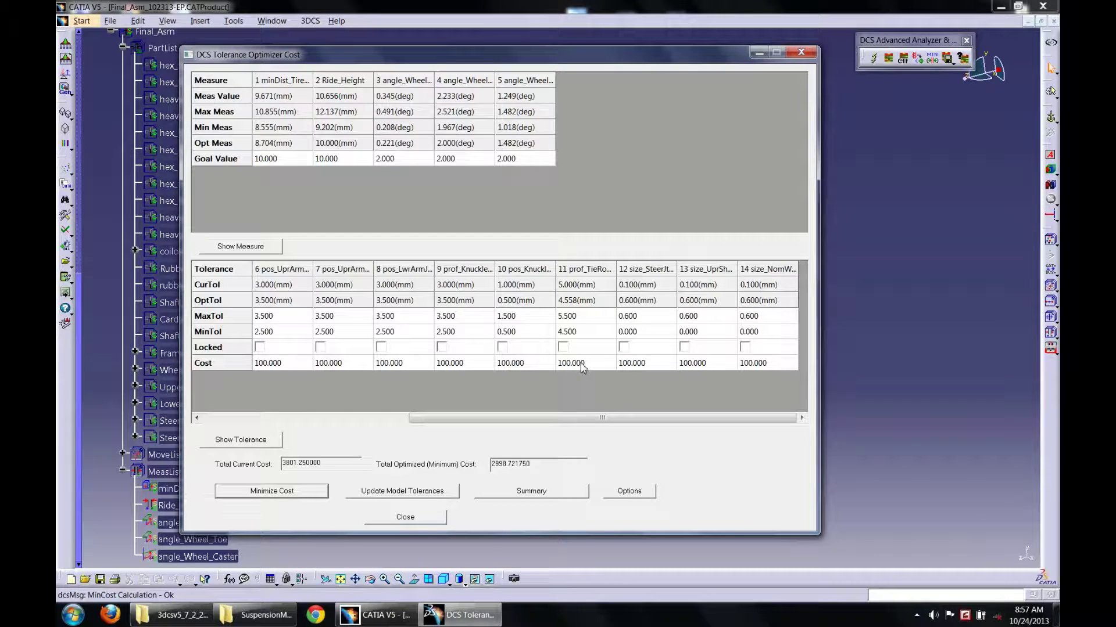
- Give tolerance 11 cost 150, max 3.5 and min 2.5, then re-minimize cost to 1881.31
left_click(578, 365)
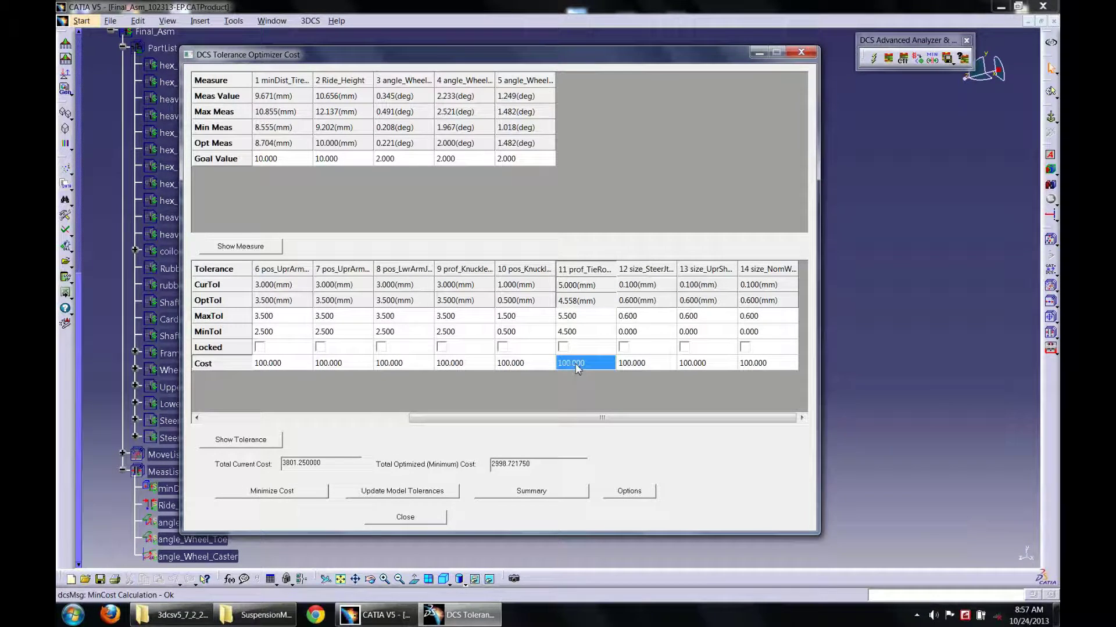
type("150")
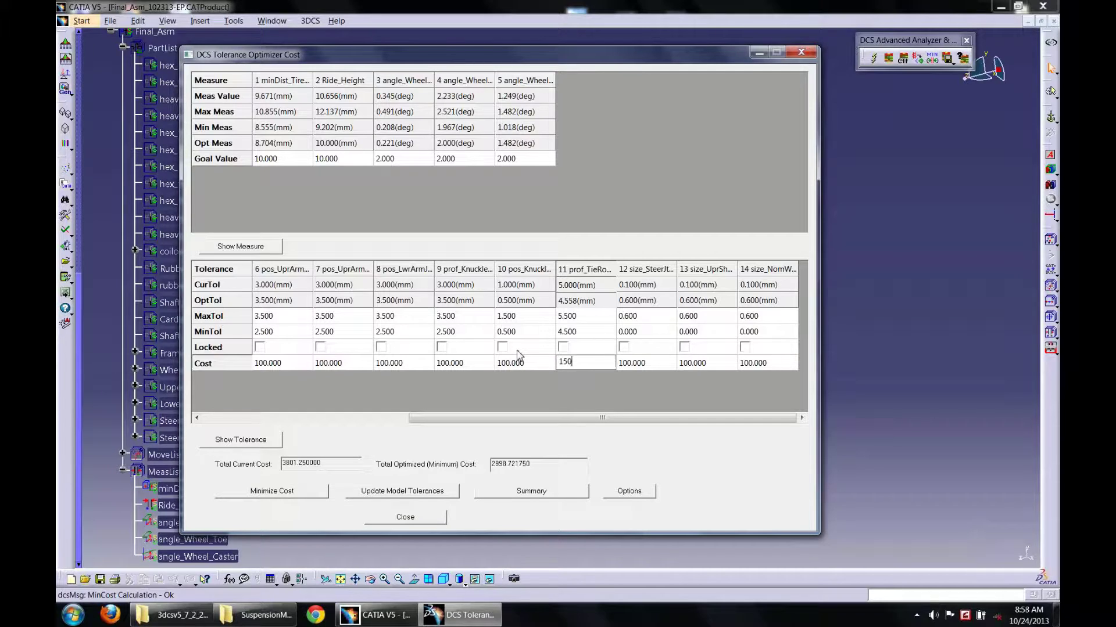
left_click(585, 321)
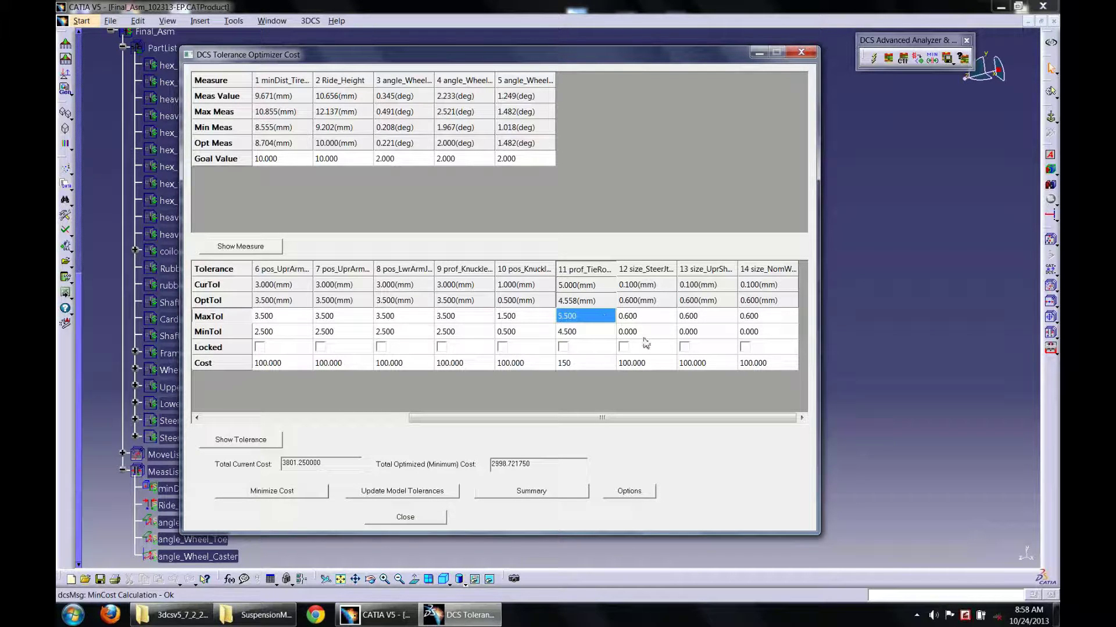
type("3.5")
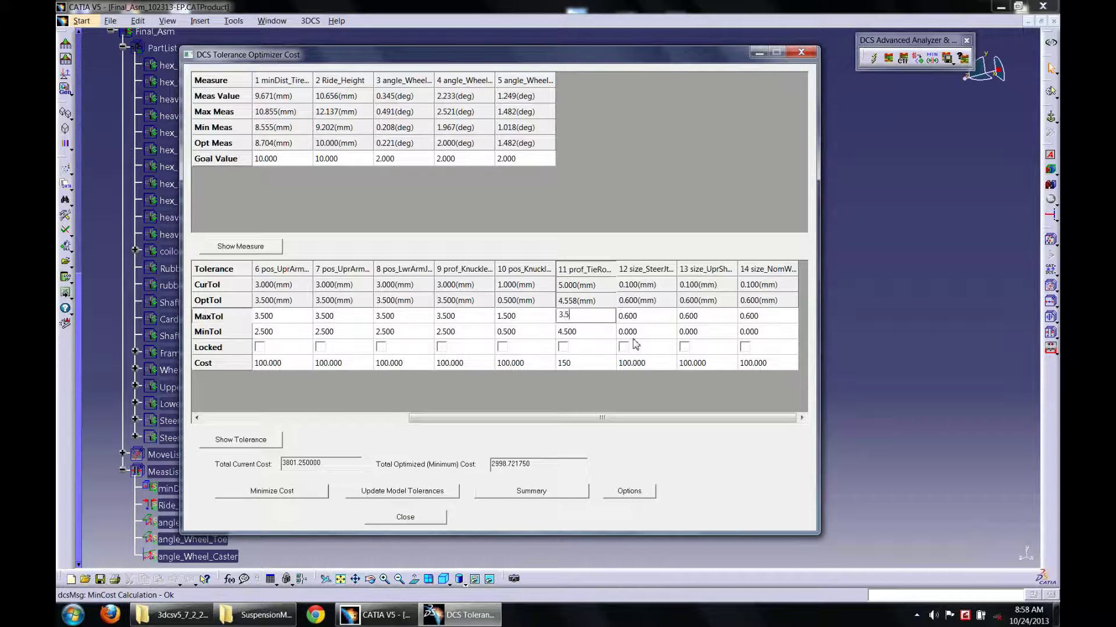
left_click(588, 334)
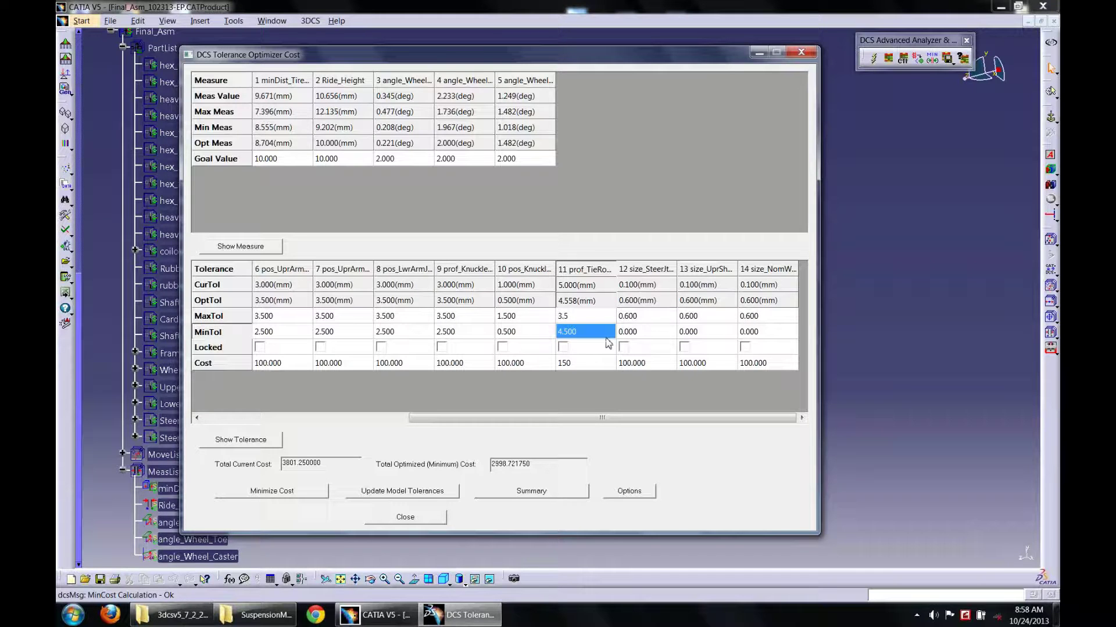
type("2.")
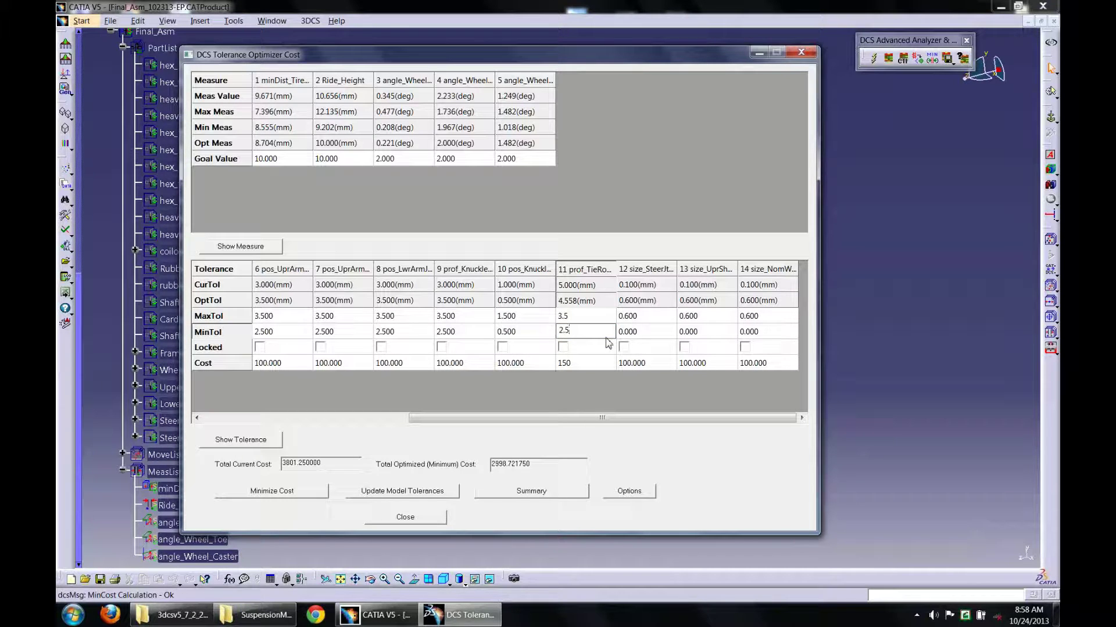
type("5")
left_click(300, 493)
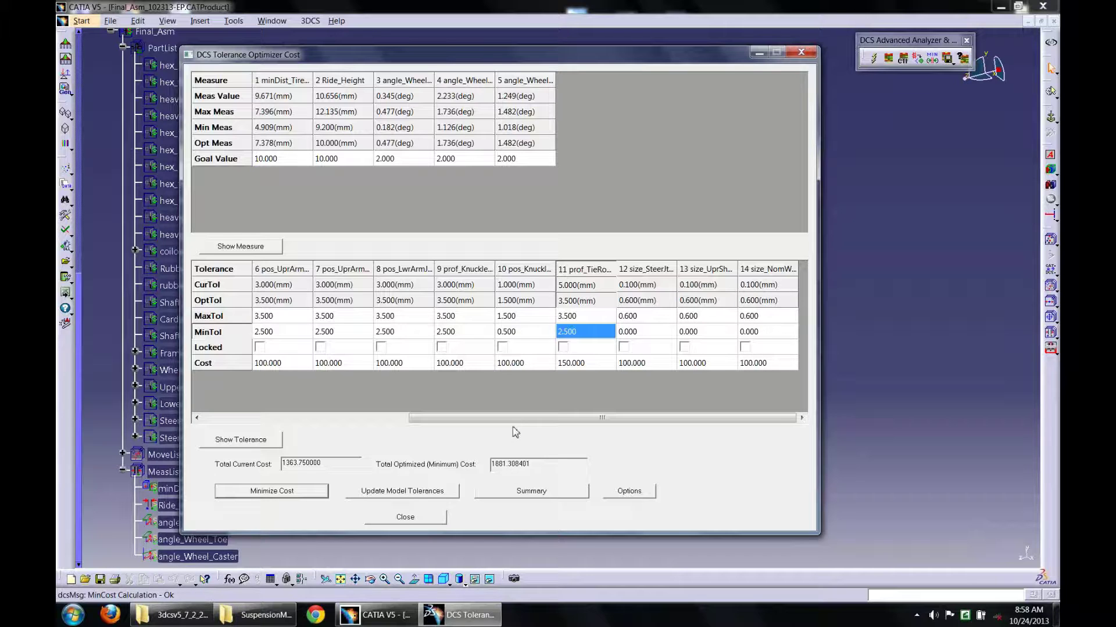
- Set tolerance 3's limits to 2.5–3.5, re-minimize cost, and select the 1881.308401 result
left_click_drag(510, 418, 276, 422)
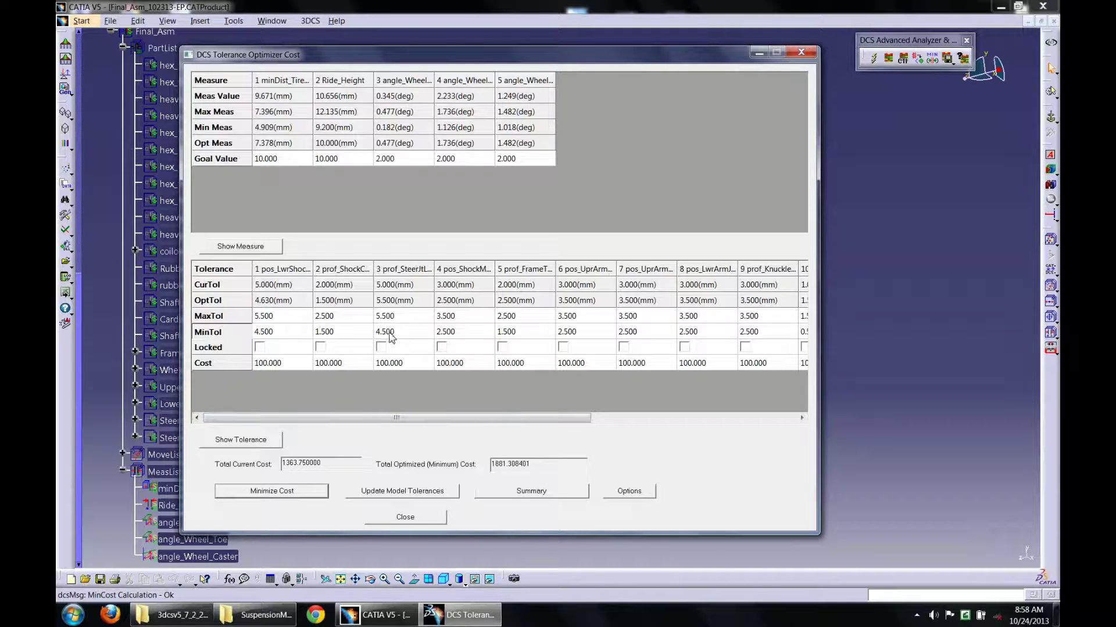
left_click(406, 318)
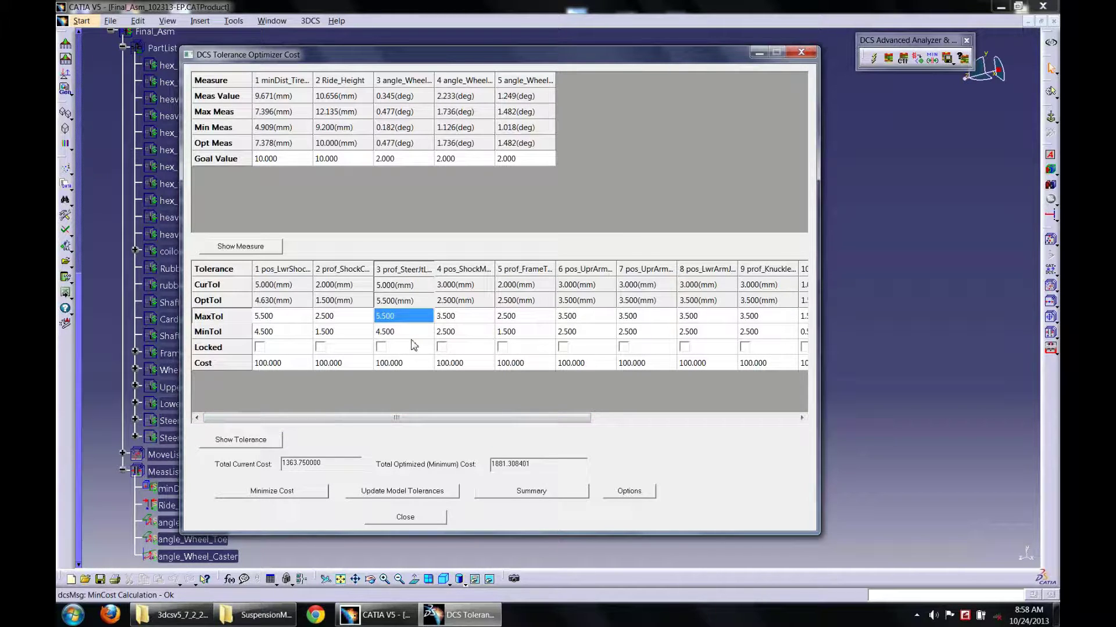
type("3.5")
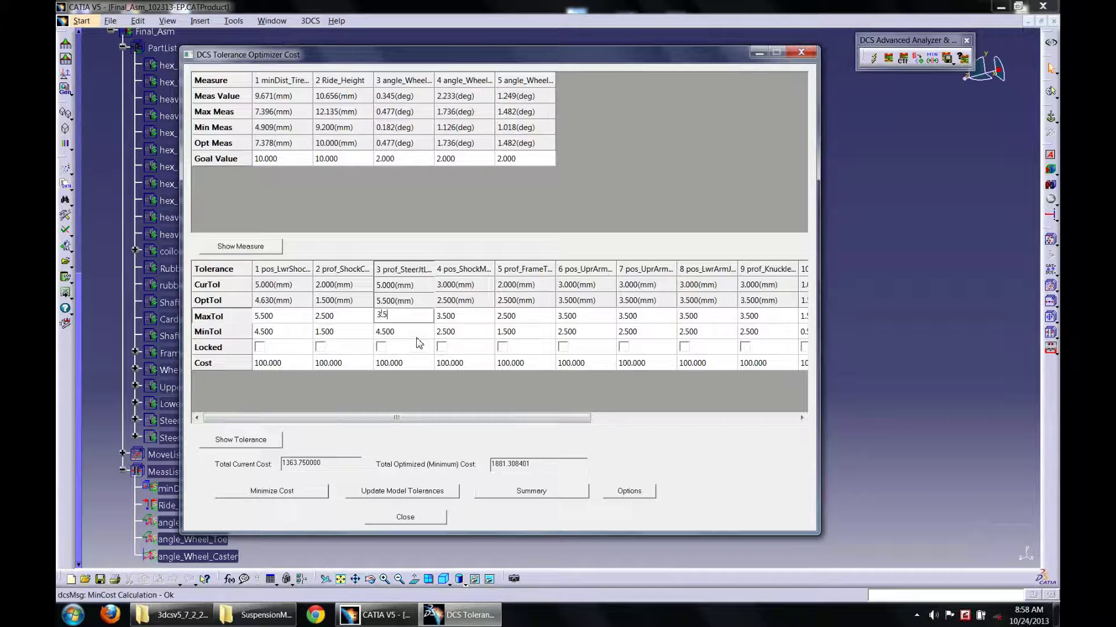
left_click(423, 337)
type("2.5")
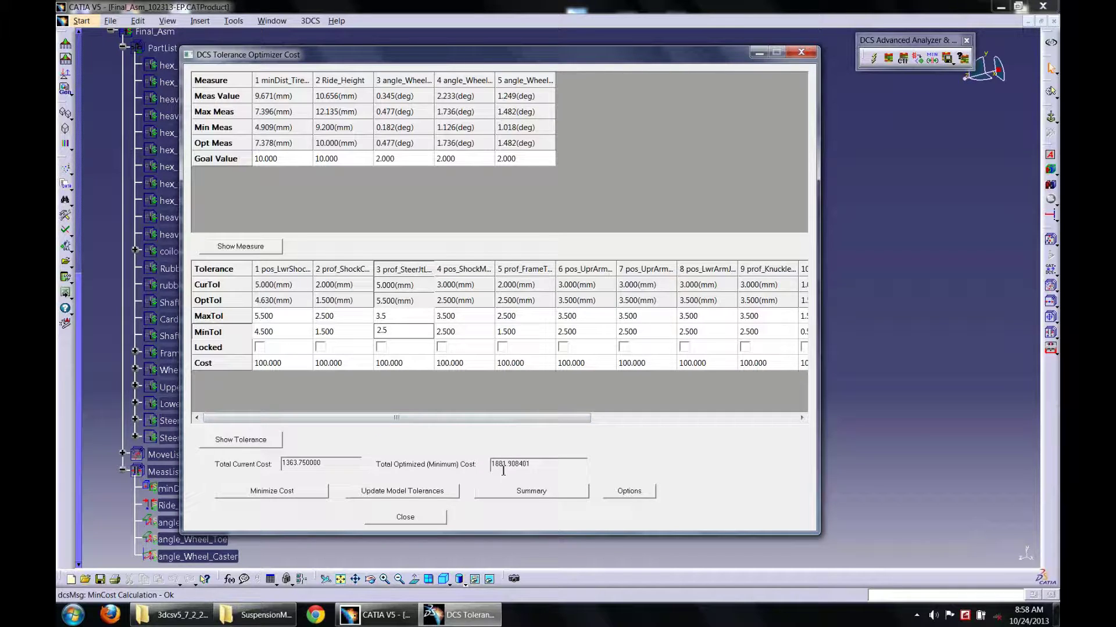
left_click(311, 492)
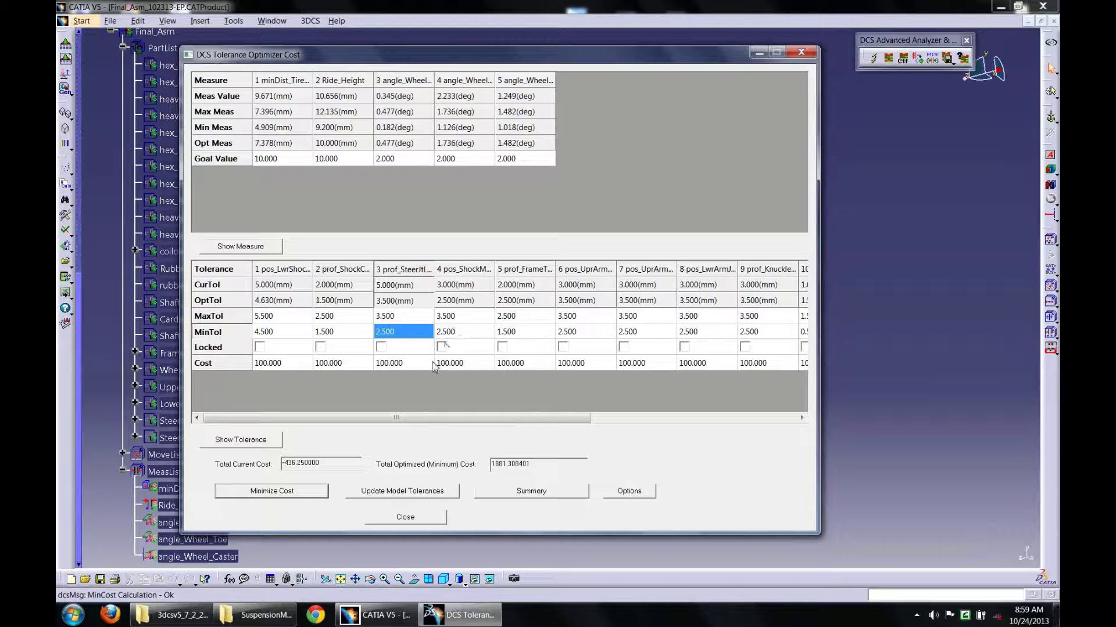
left_click(544, 464)
left_click_drag(544, 465, 460, 475)
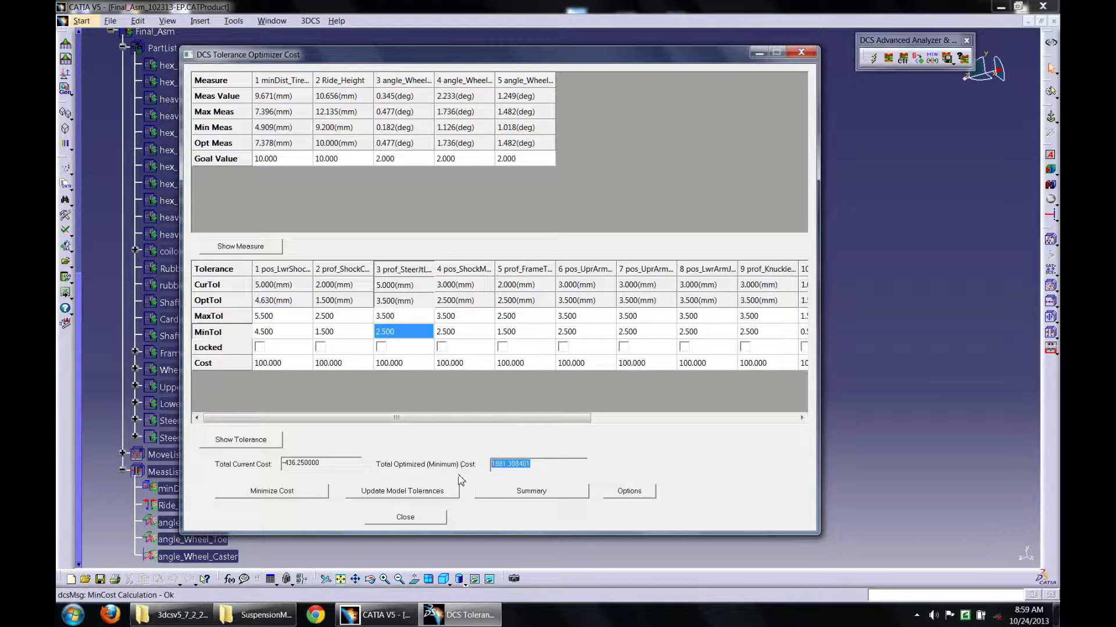
- Copy the 1881.308401 minimum cost and open the Quality optimizer, enlarged to show all rows
right_click(520, 466)
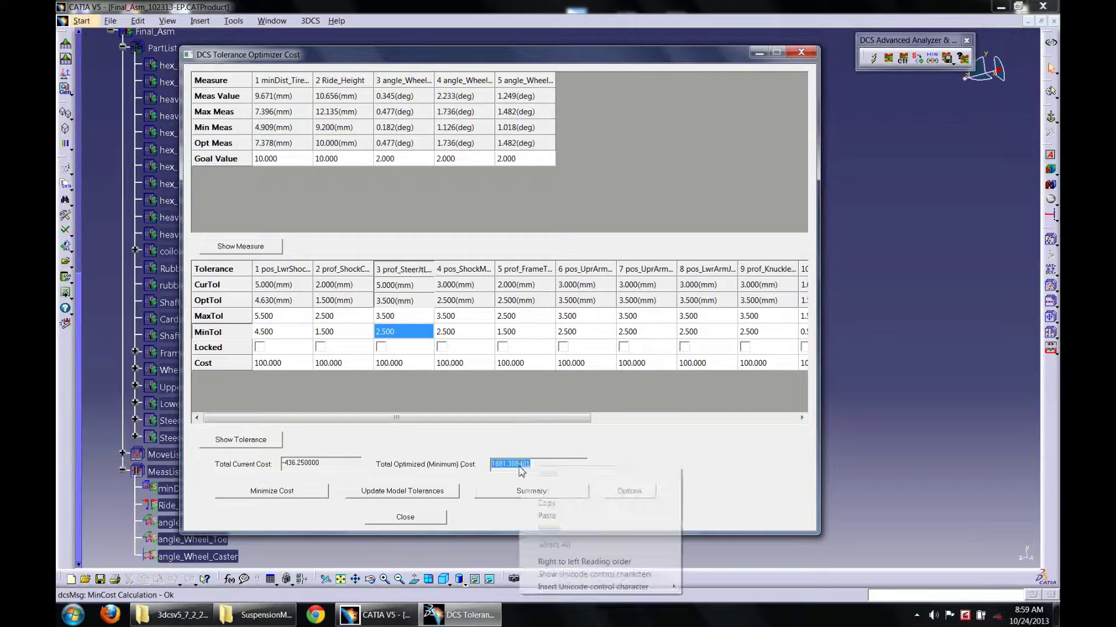
left_click(563, 502)
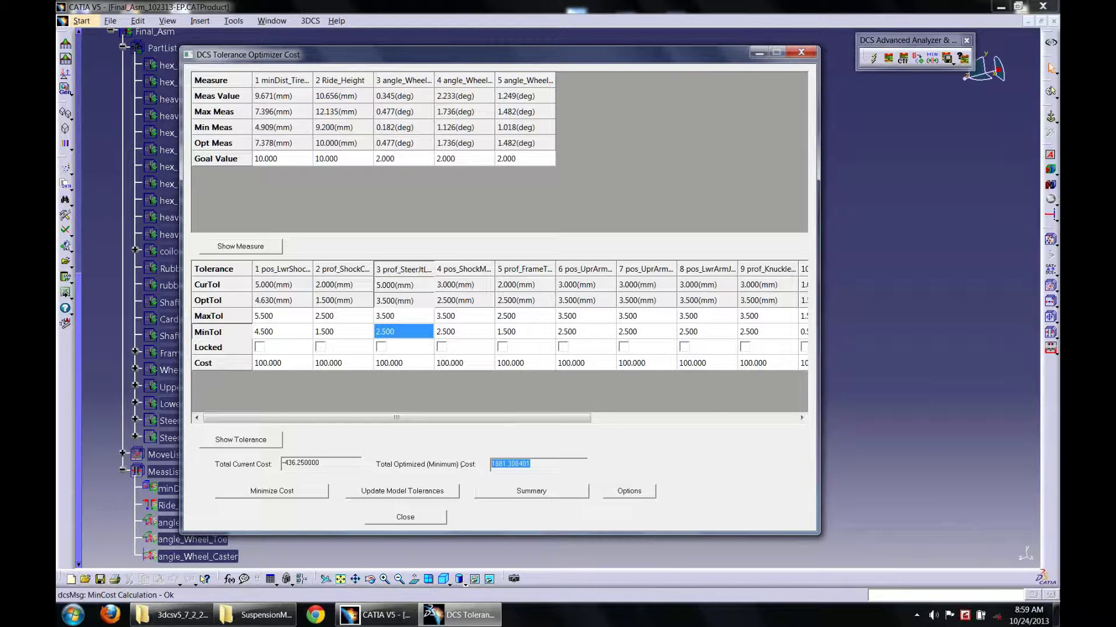
left_click(938, 68)
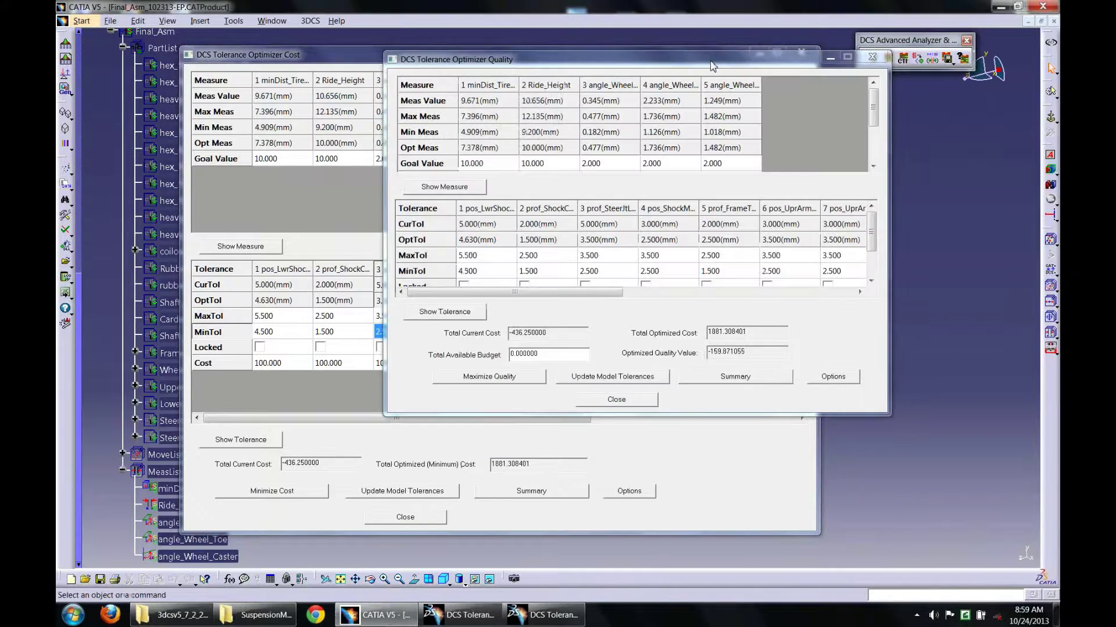
left_click_drag(713, 66, 587, 60)
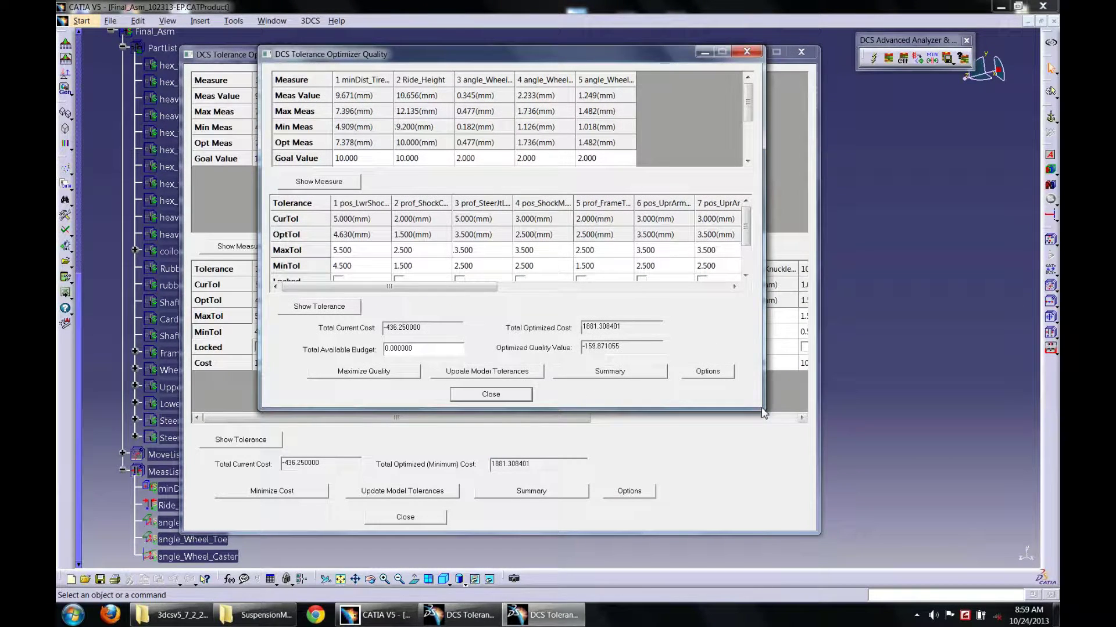
left_click_drag(761, 409, 940, 550)
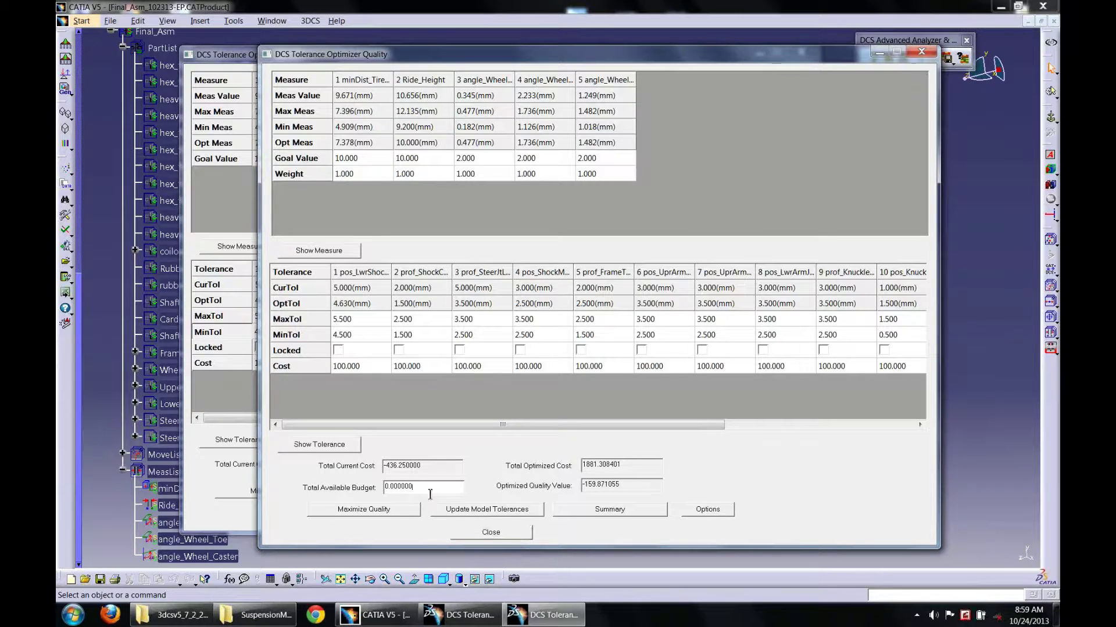
- Paste 1881.308401 as the total available budget and maximize quality within it
left_click_drag(427, 487, 349, 477)
right_click(389, 486)
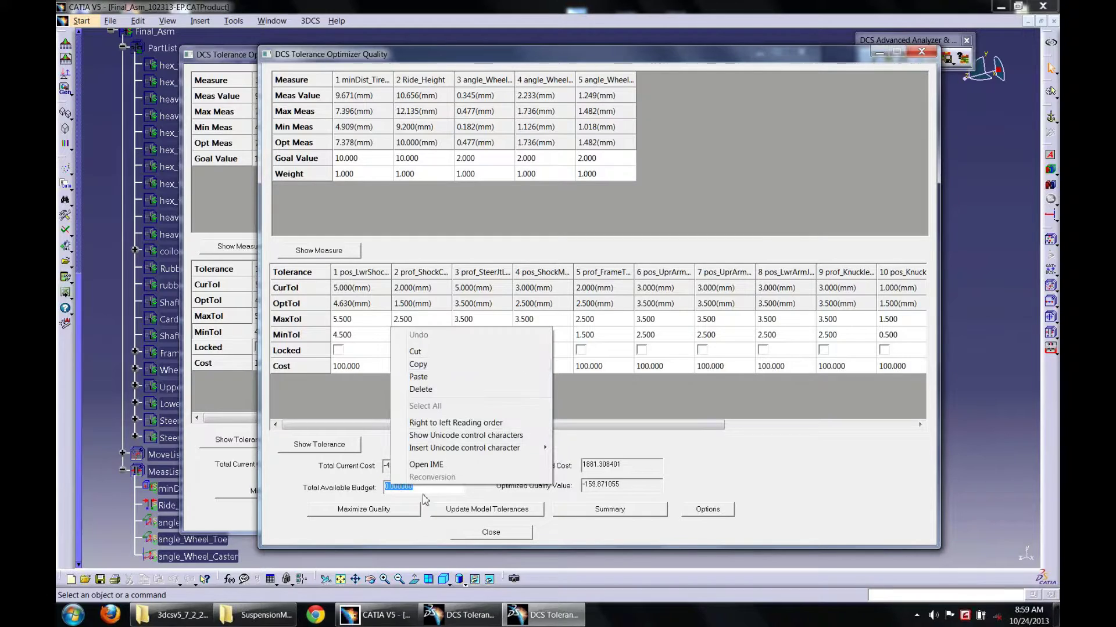
left_click(431, 378)
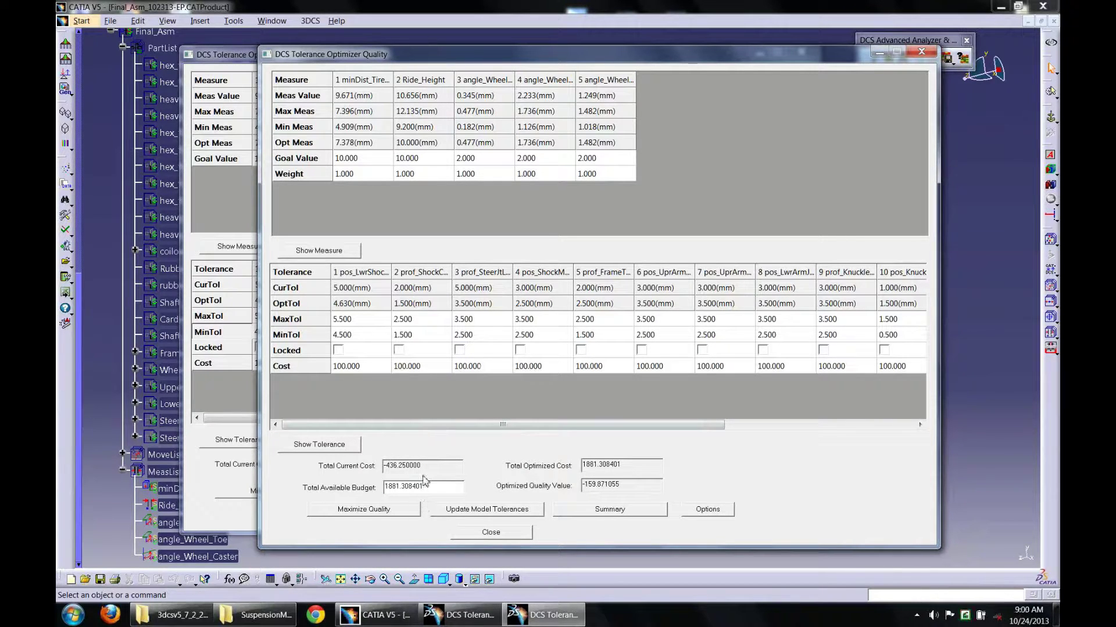
left_click(397, 514)
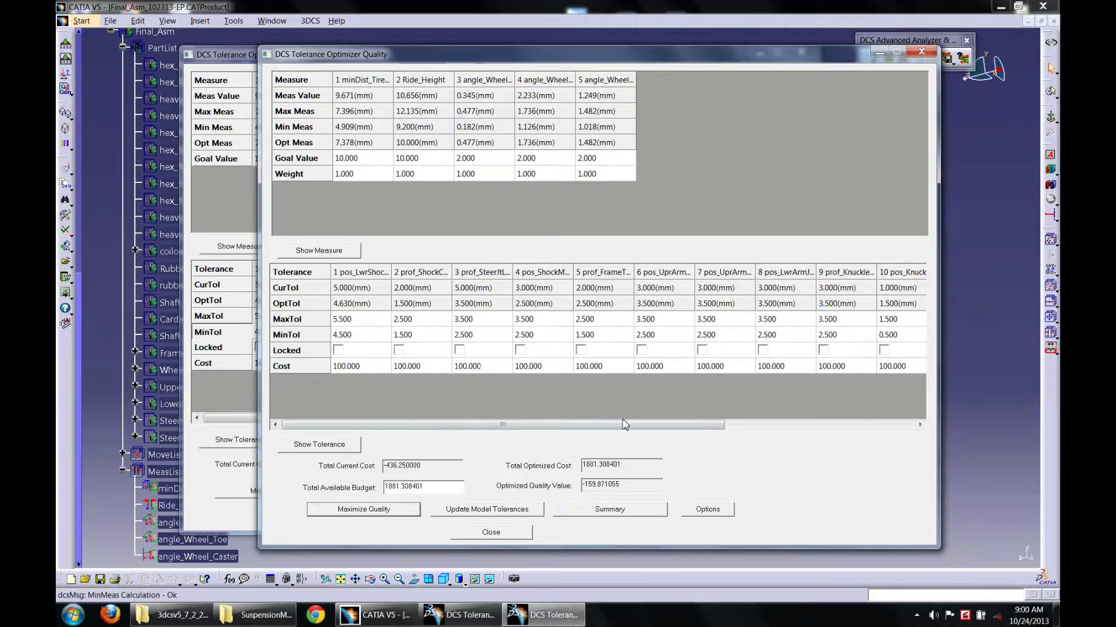
left_click_drag(625, 425, 832, 408)
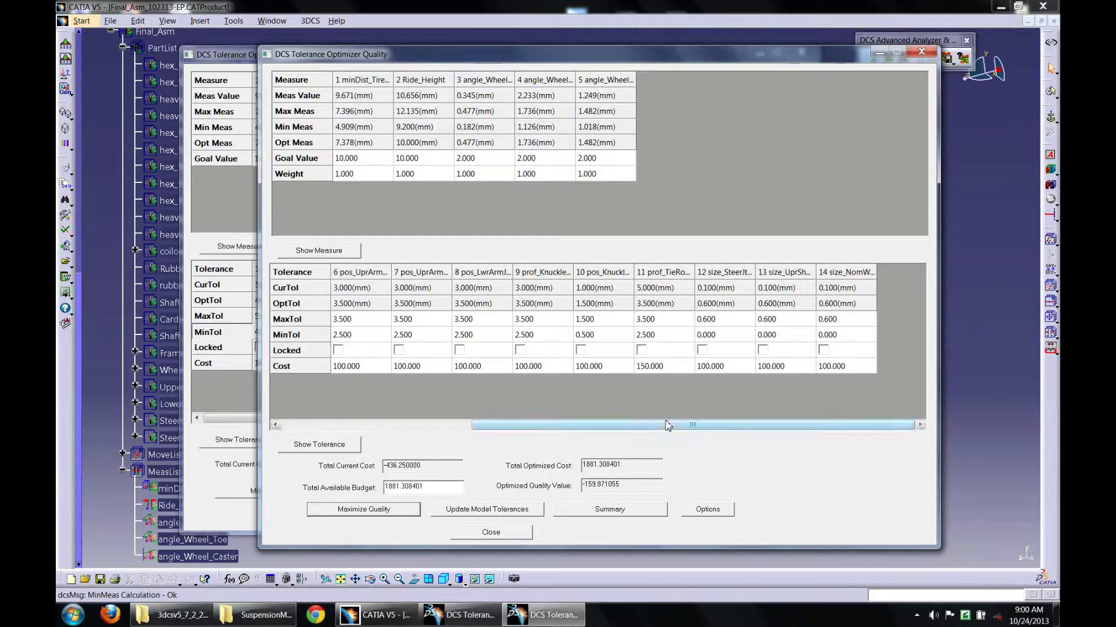
left_click_drag(661, 426, 483, 426)
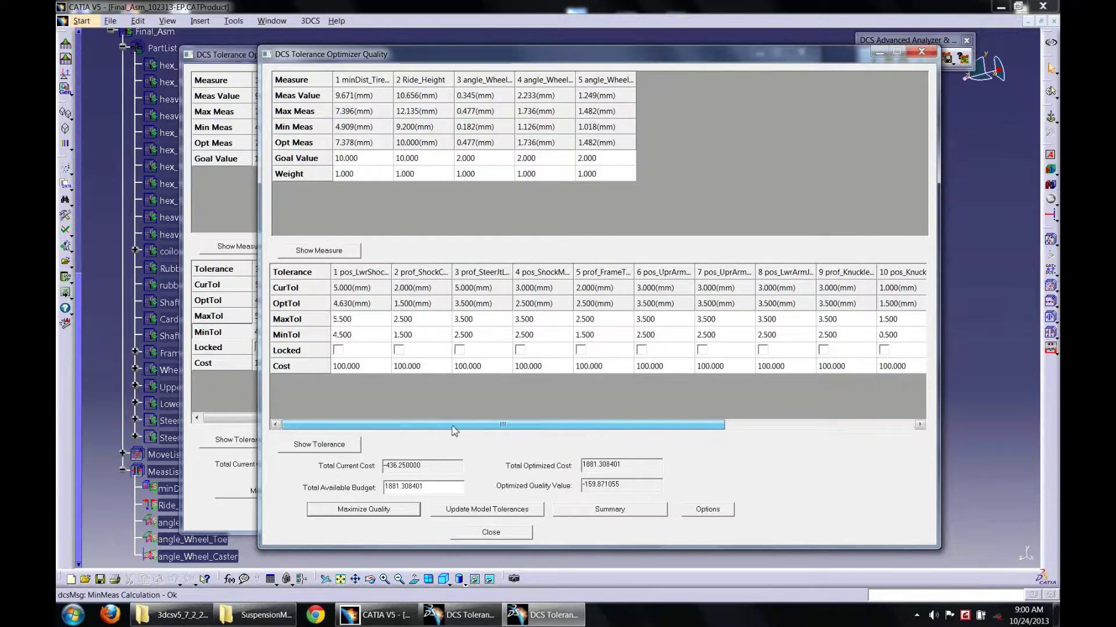
left_click(436, 485)
- Change the available budget to 8000 and maximize quality, reaching -111.078338 at cost 6527
double_click(436, 485)
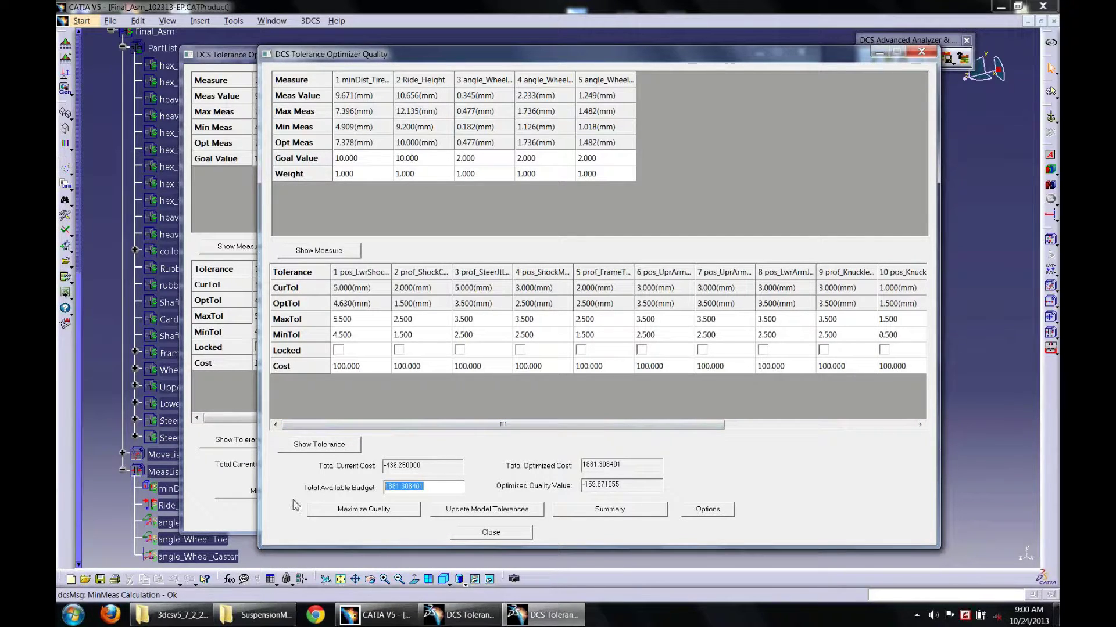
type("8000")
left_click(414, 513)
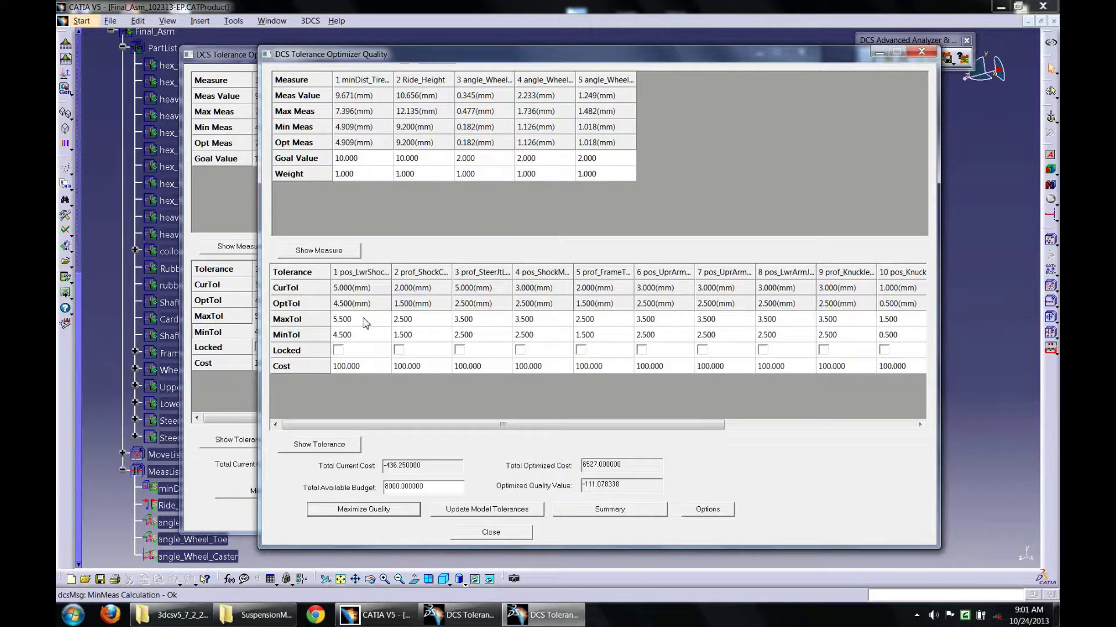
- Copy the 6527.000000 optimized cost into the total available budget field
left_click_drag(641, 463, 520, 463)
left_click_drag(432, 487, 362, 488)
key("ctrl+v")
left_click(375, 320)
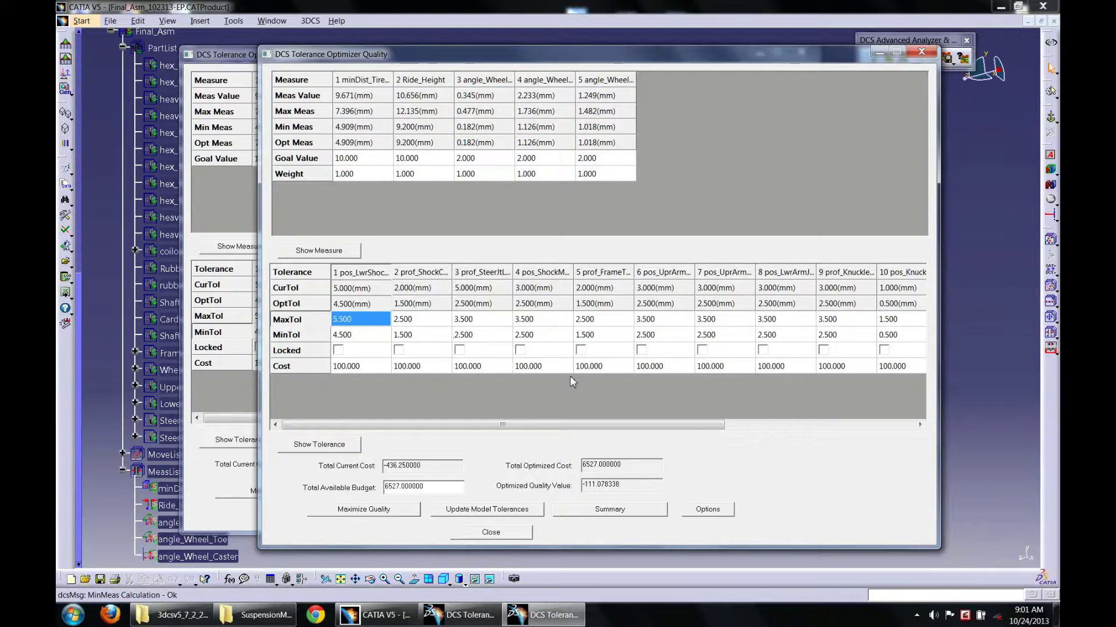
- Limit tolerance 1 to 2.5–3.5 and re-optimize quality, bringing optimized cost to 6127
type("3.5")
left_click(370, 340)
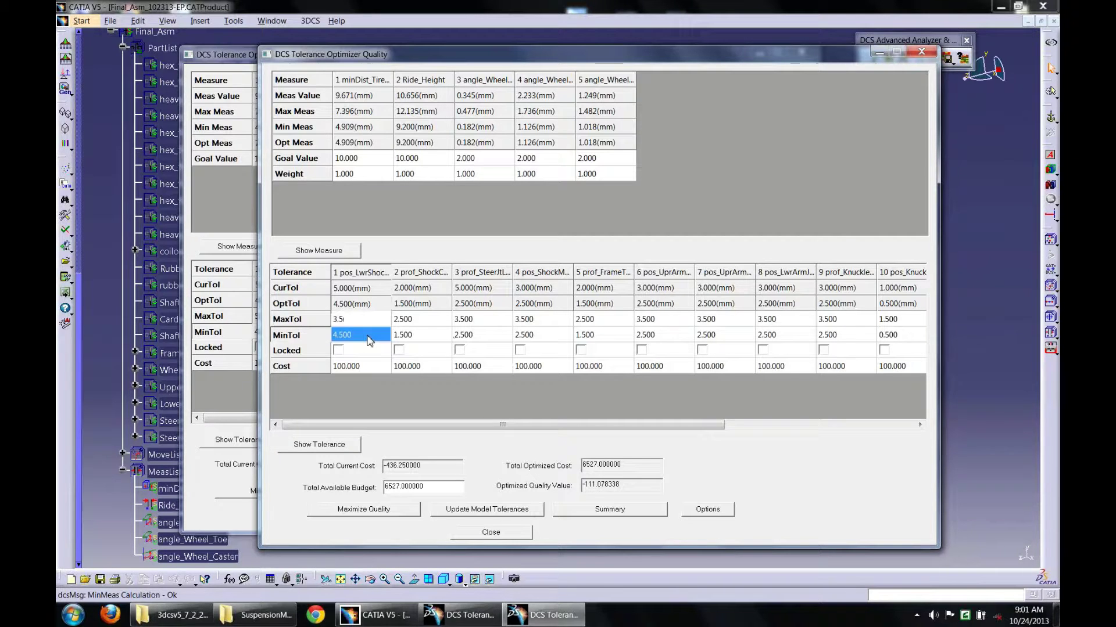
type("2.5")
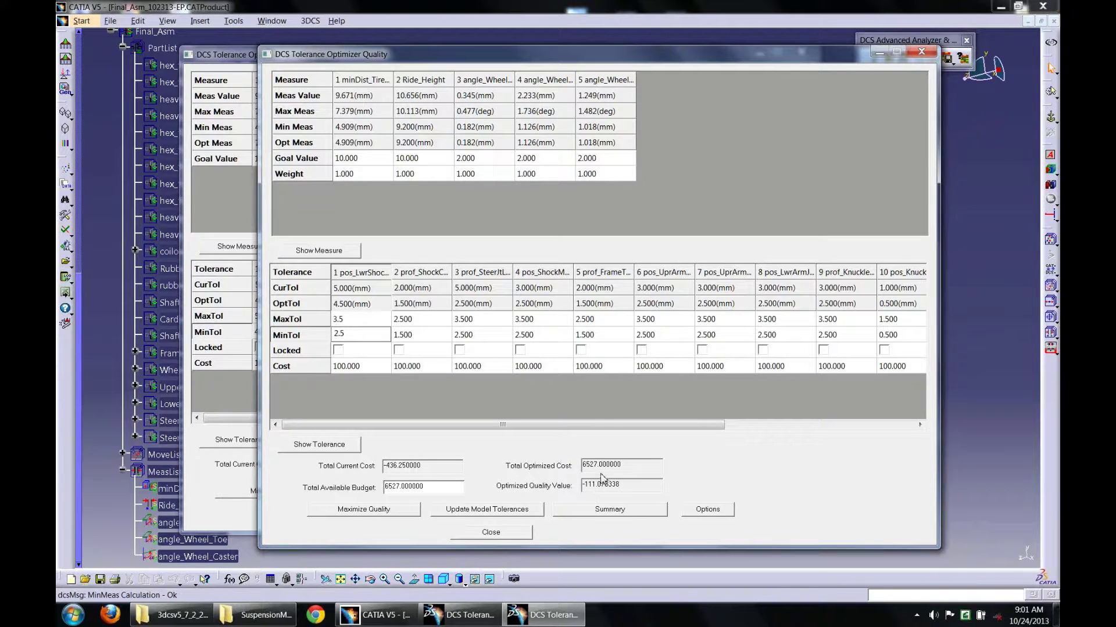
key("Return")
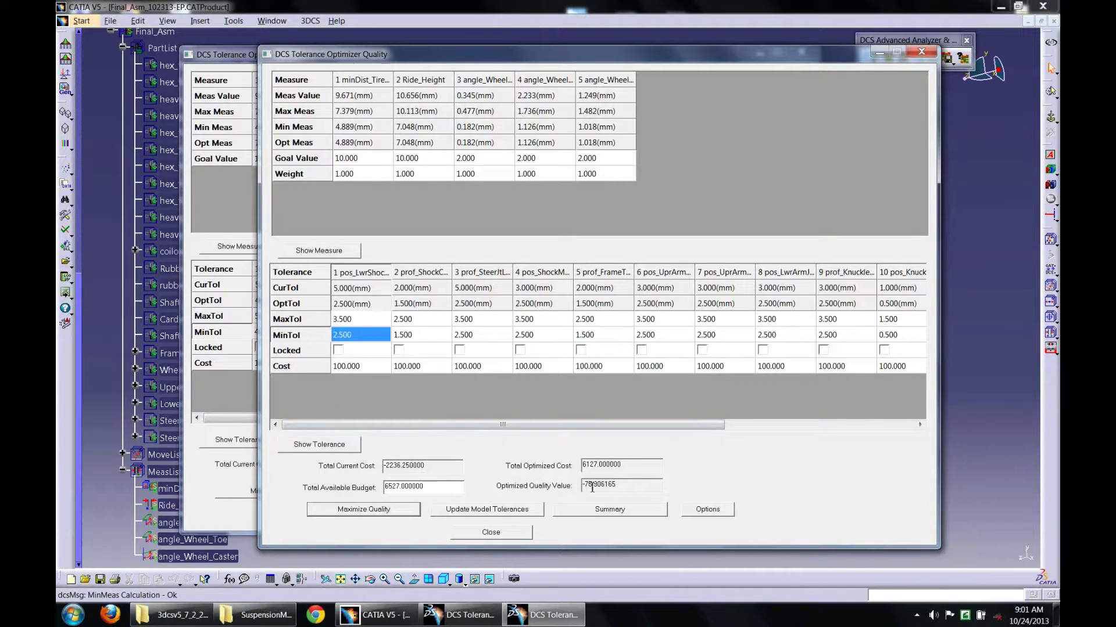
- Set the Total Available Budget to 1000 and maximize quality
double_click(407, 487)
type("10")
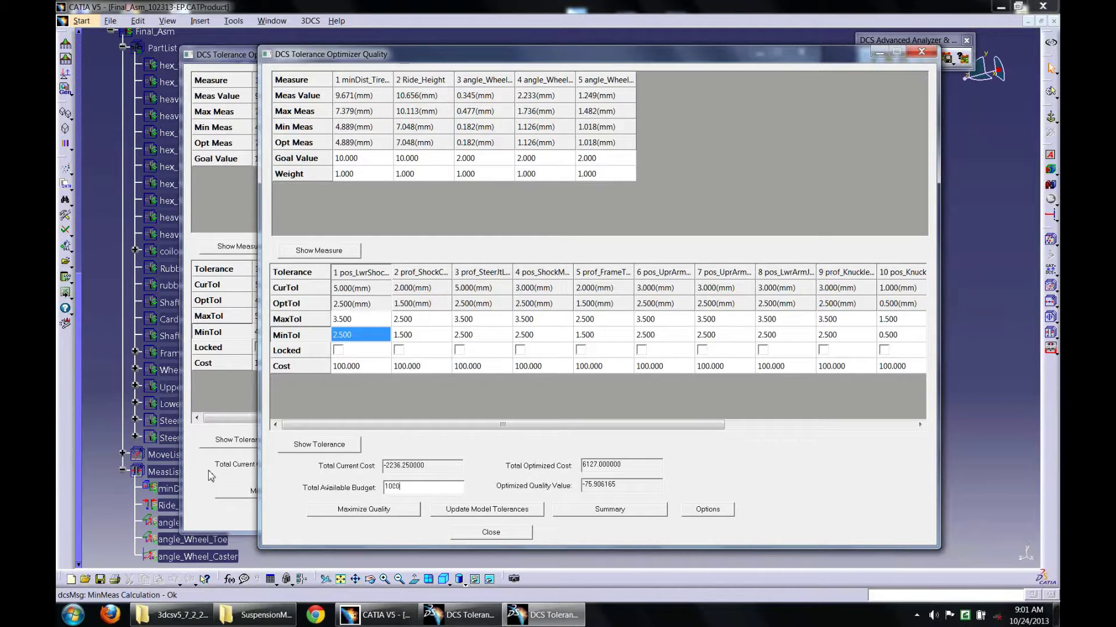
left_click(355, 515)
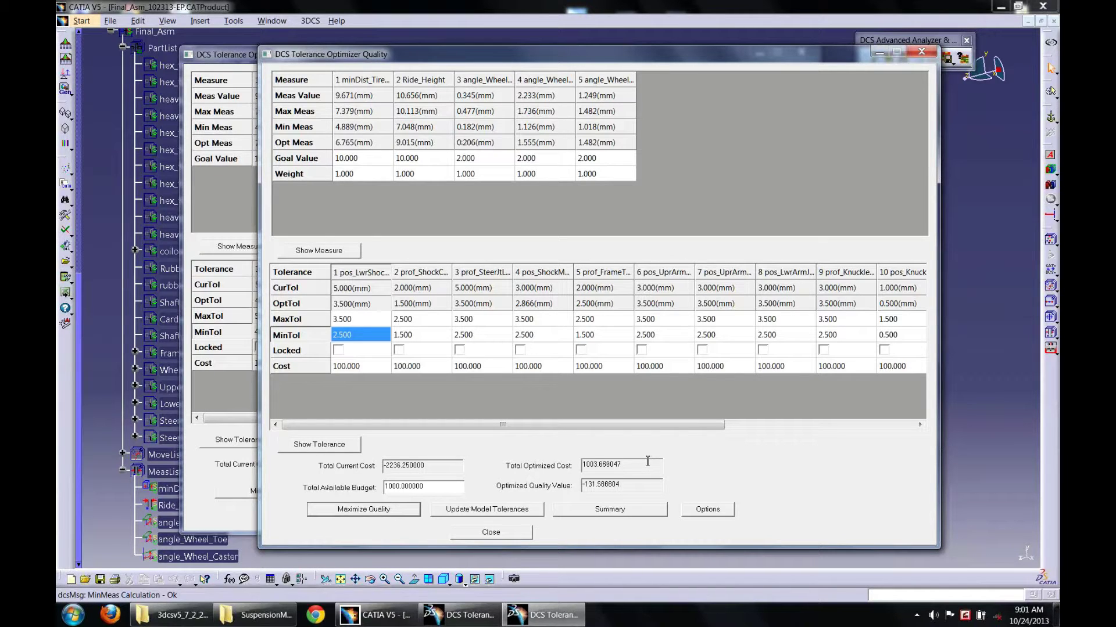
- Raise the budget to 10000 and maximize quality, settling at cost 6127 and quality -75.906165
double_click(407, 487)
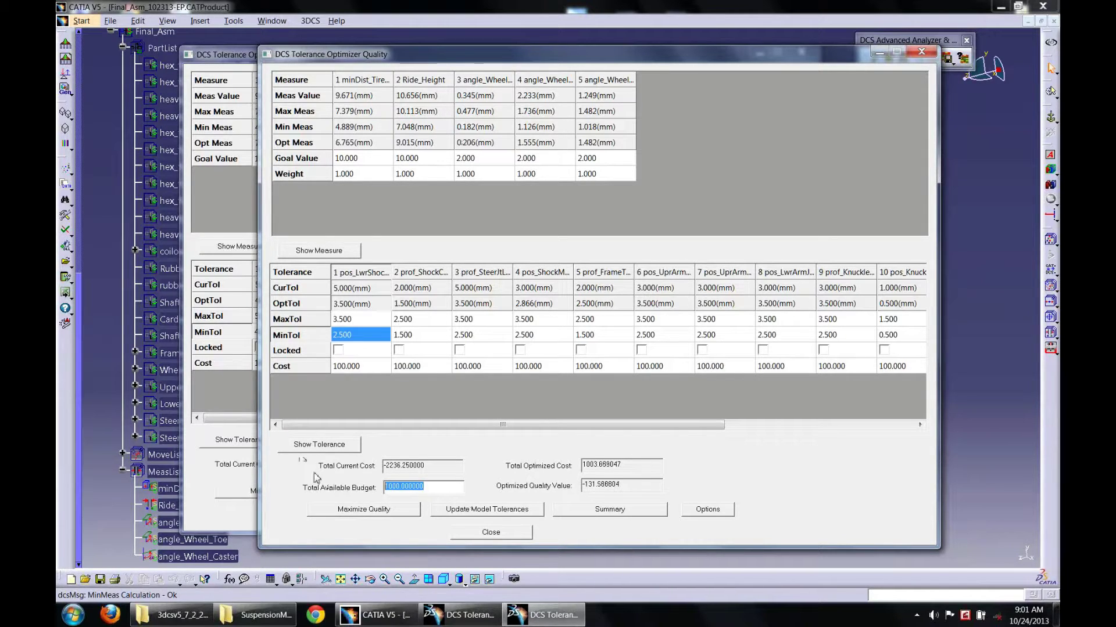
type("10000")
left_click(355, 510)
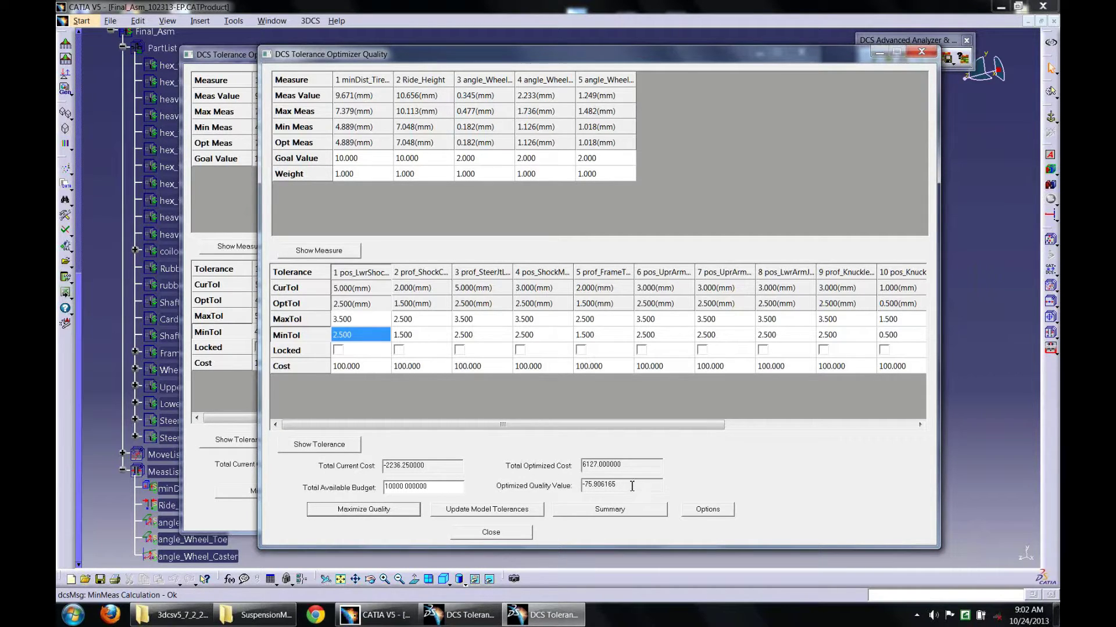